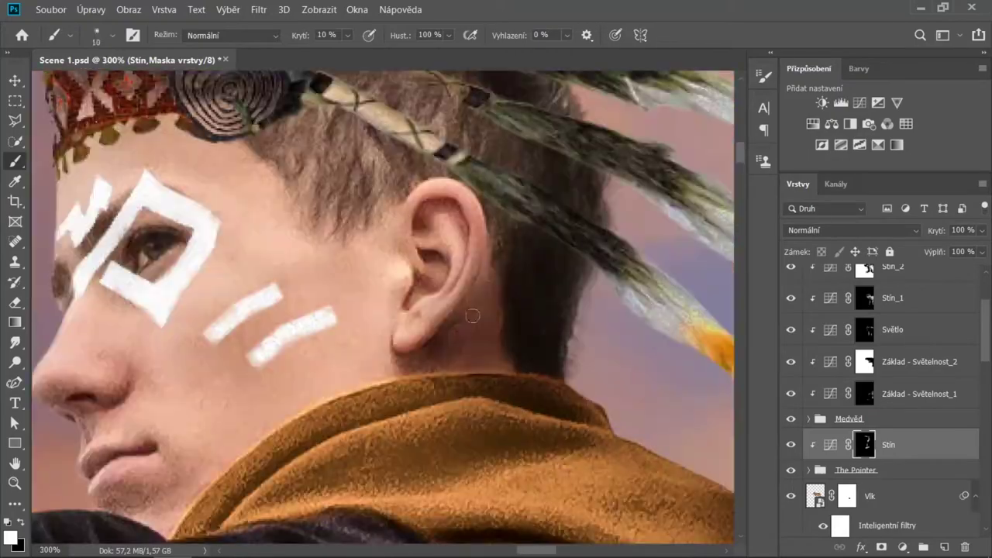
# Scroll down to review the boy's shading masks and the Záře Slunce_2 glow
pyautogui.scroll(-1, 713, 392)
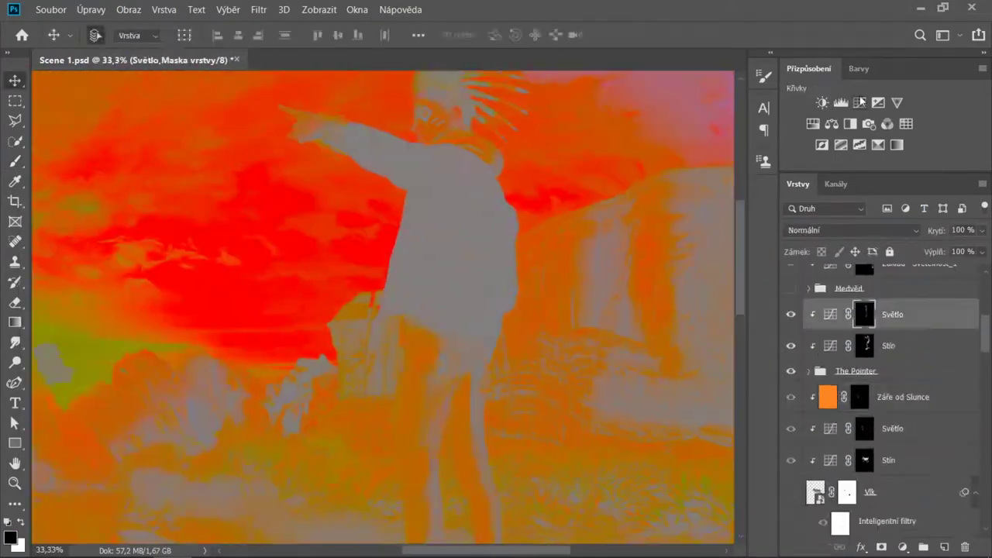
# Begin adding a new adjustment layer and zoom out to see more of the scene
pyautogui.click(860, 102)
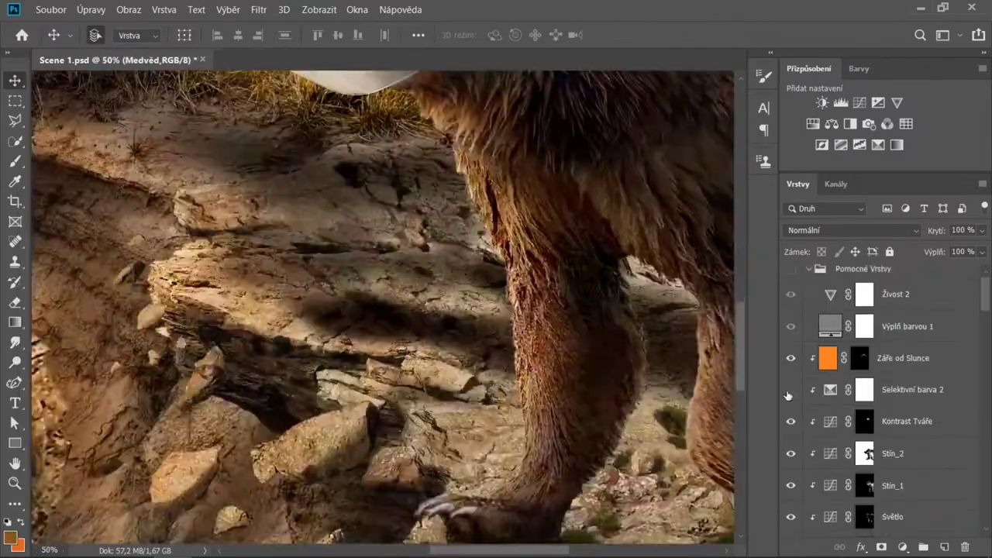
pyautogui.hotkey('ctrl', '-')
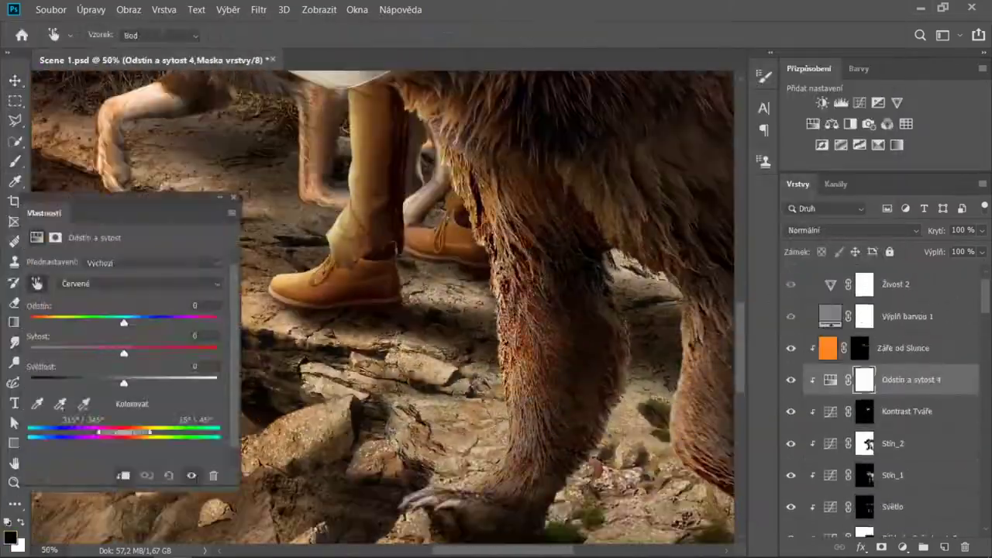